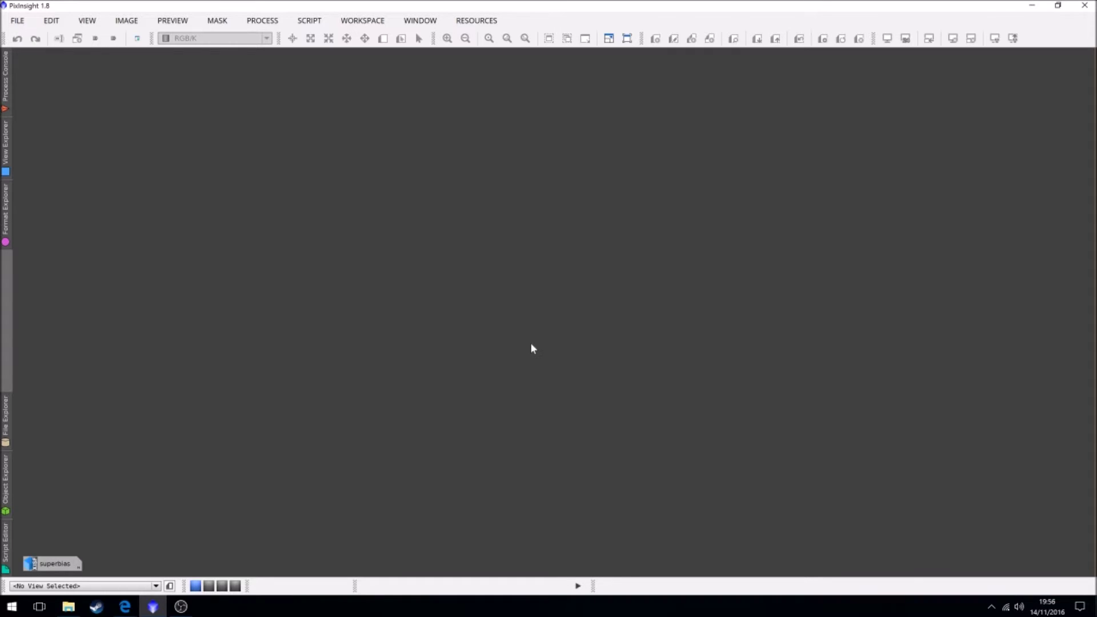
Open ImageCalibration and add dark frames 1–12 as the target frames
{"action": "left_click", "coordinate": [263, 21]}
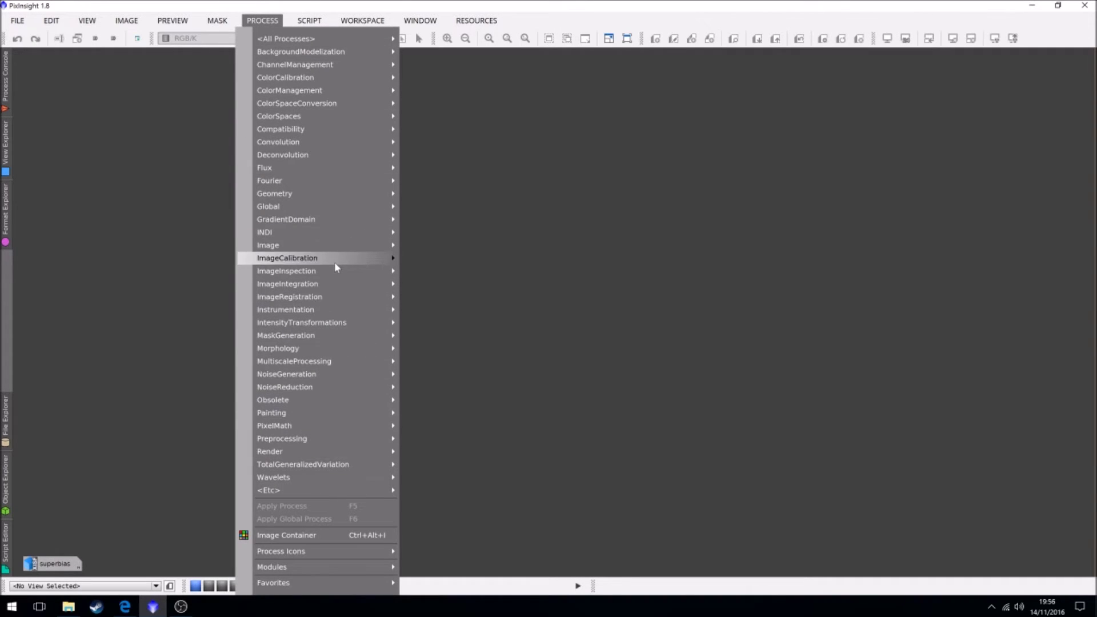
{"action": "left_click", "coordinate": [443, 290]}
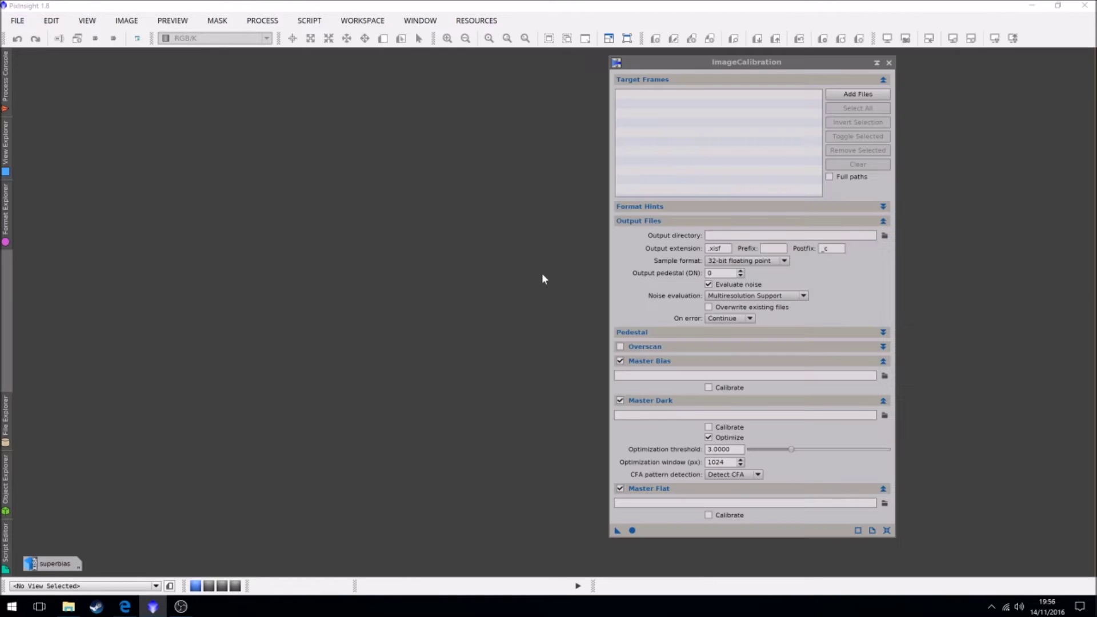
{"action": "left_click", "coordinate": [853, 93]}
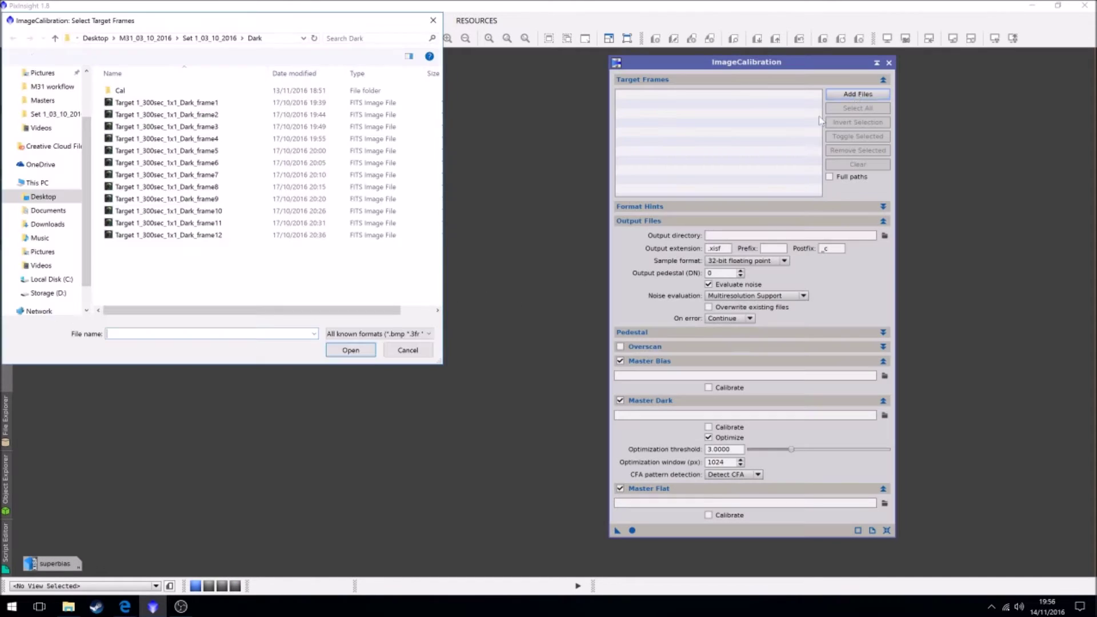
{"action": "left_click", "coordinate": [194, 103]}
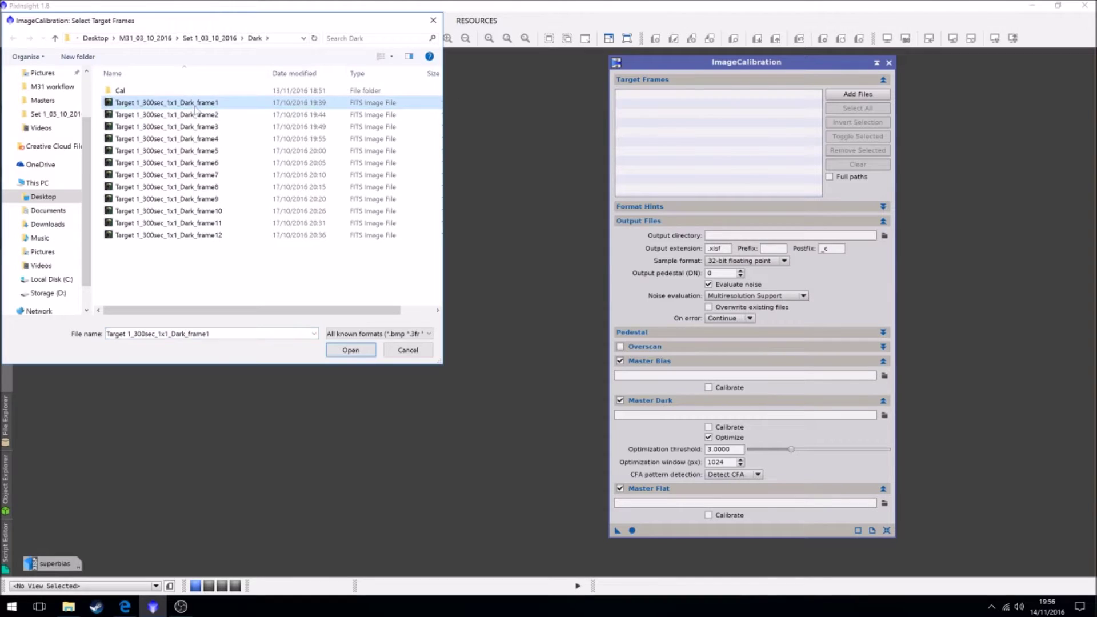
{"action": "left_click", "coordinate": [194, 235], "text": "shift"}
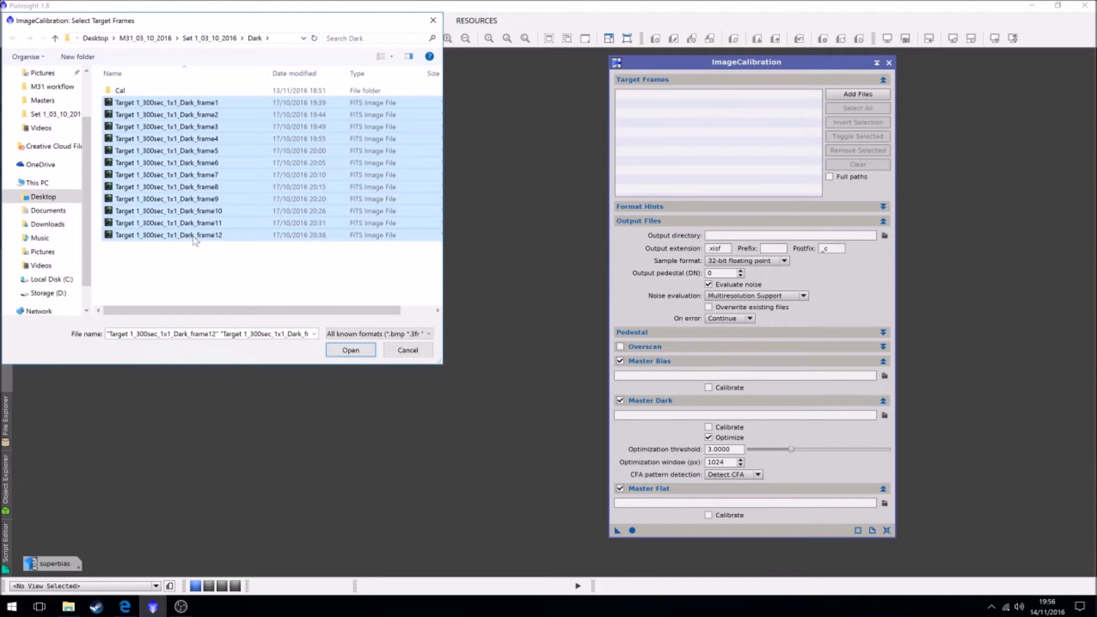
{"action": "left_click", "coordinate": [337, 349]}
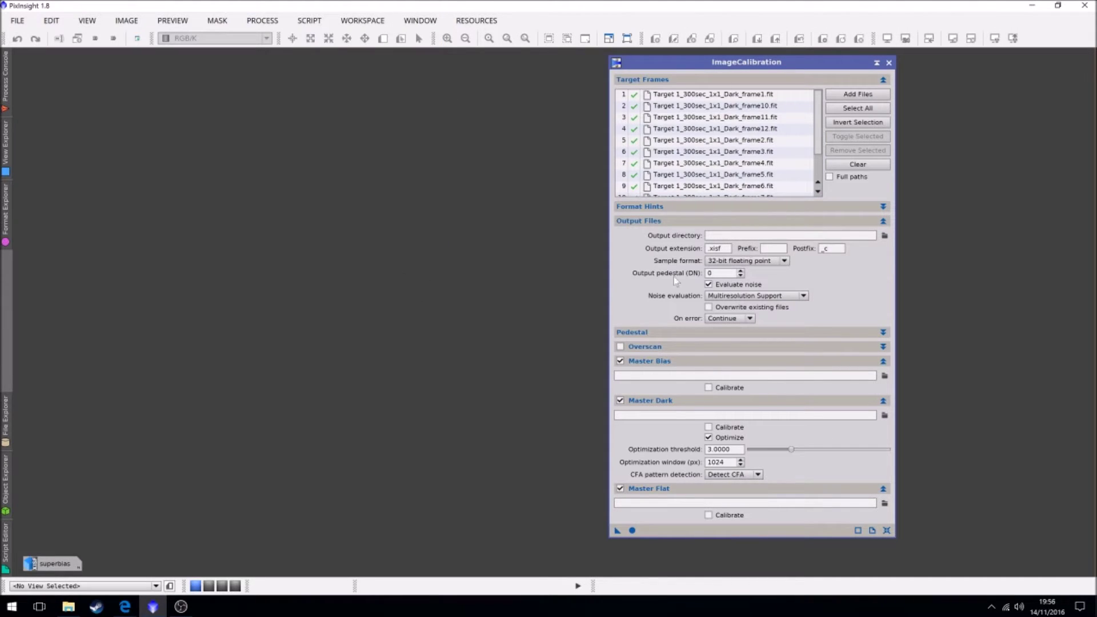
Set the output directory to Dark/Cal and disable Master Dark and Master Flat calibration
{"action": "left_click", "coordinate": [885, 236]}
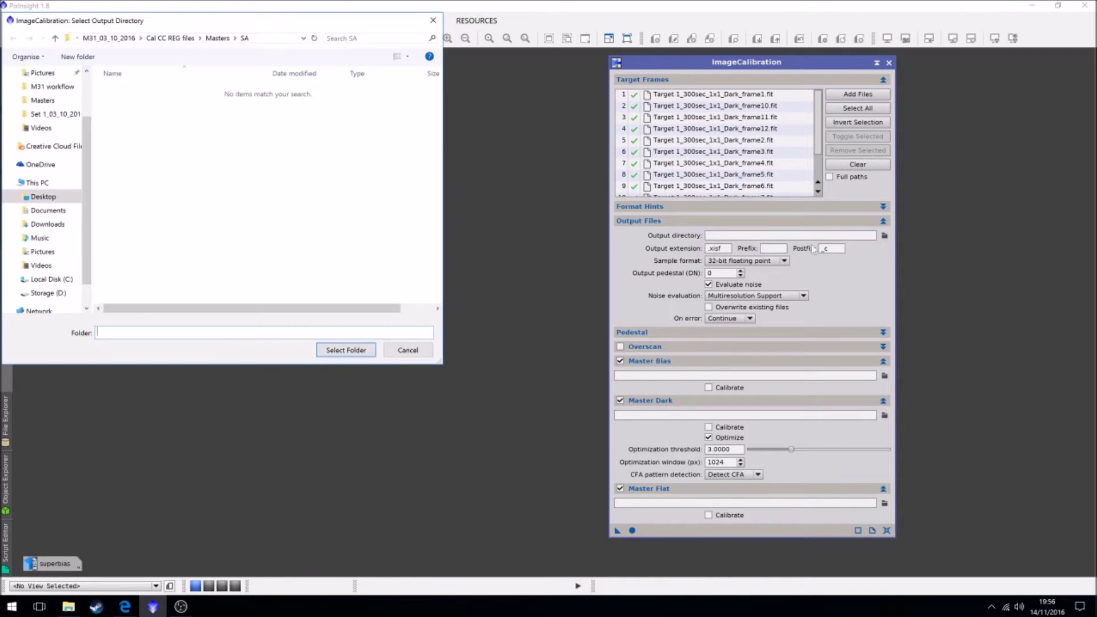
{"action": "left_click", "coordinate": [109, 38]}
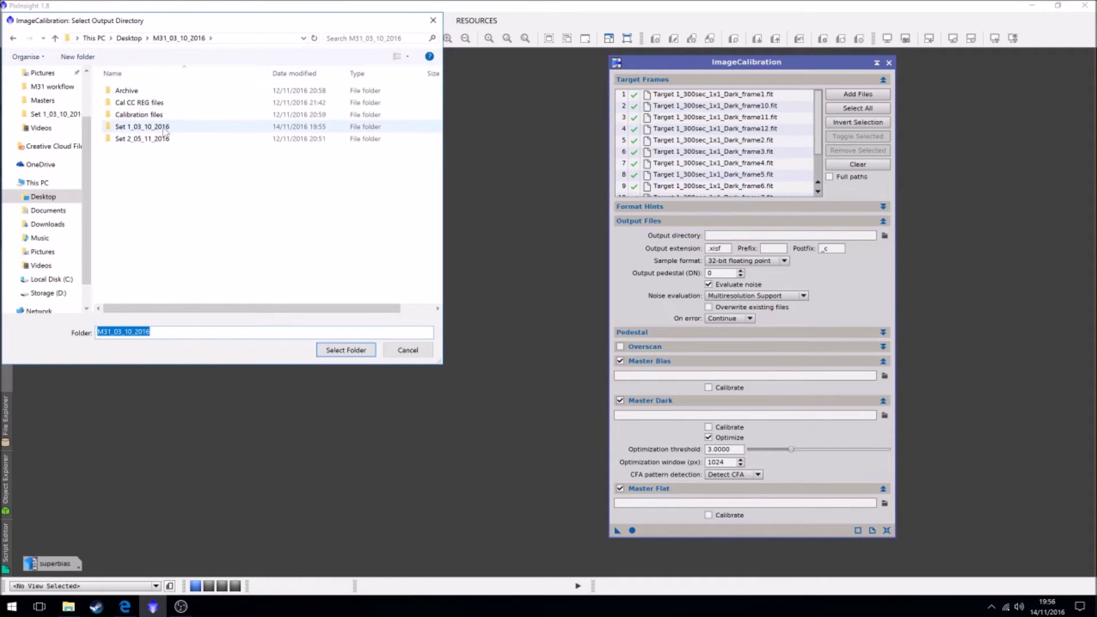
{"action": "double_click", "coordinate": [164, 128]}
{"action": "double_click", "coordinate": [154, 104]}
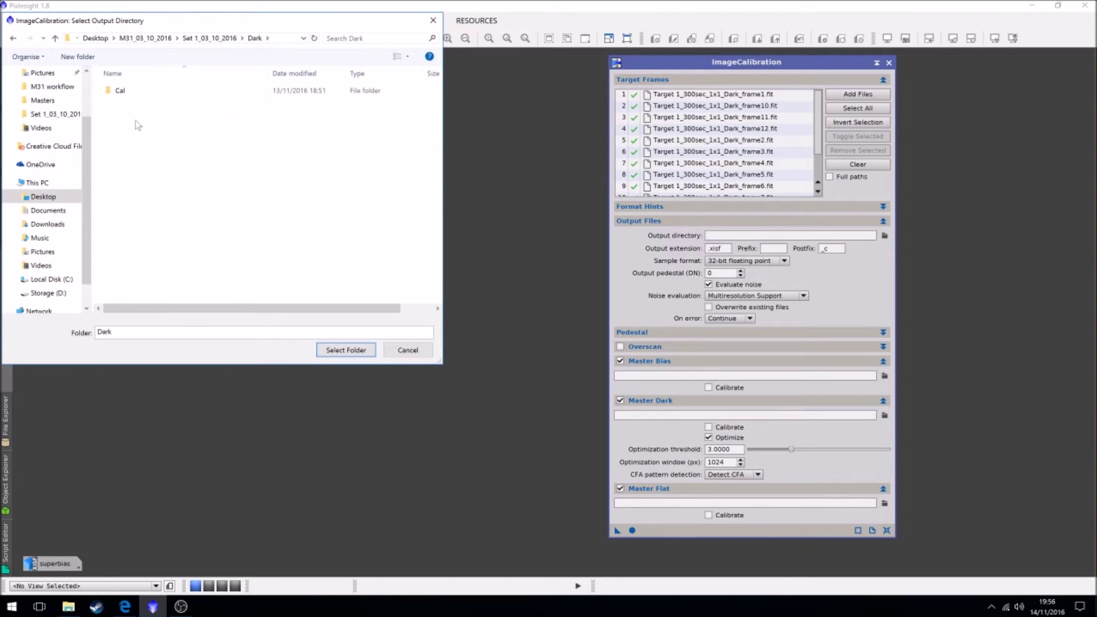
{"action": "left_click", "coordinate": [136, 95]}
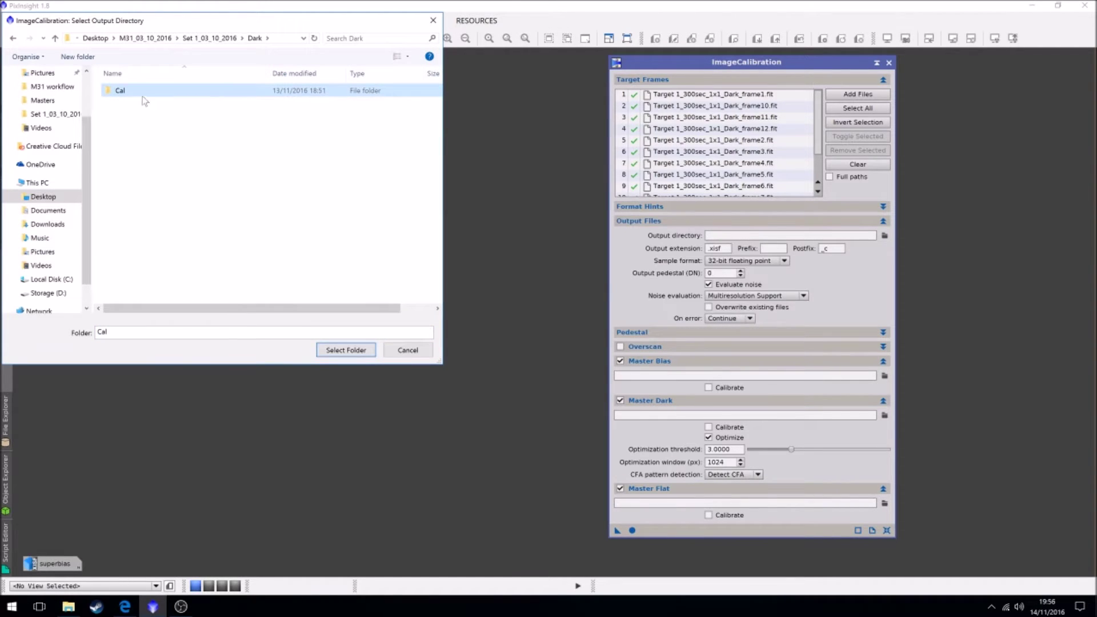
{"action": "left_click", "coordinate": [340, 351]}
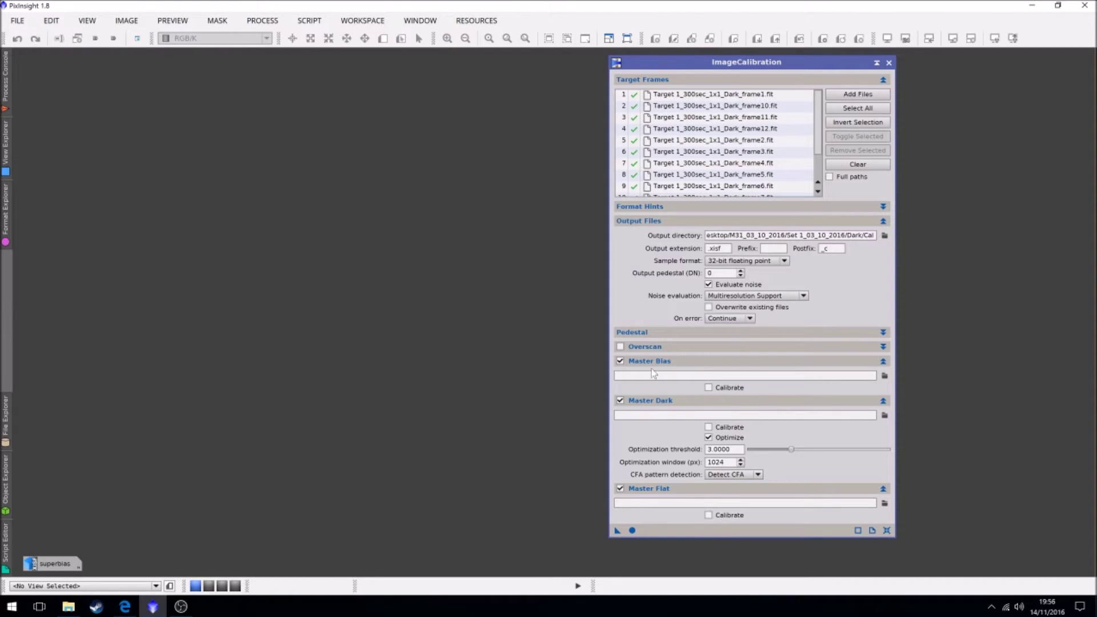
{"action": "left_click", "coordinate": [621, 402]}
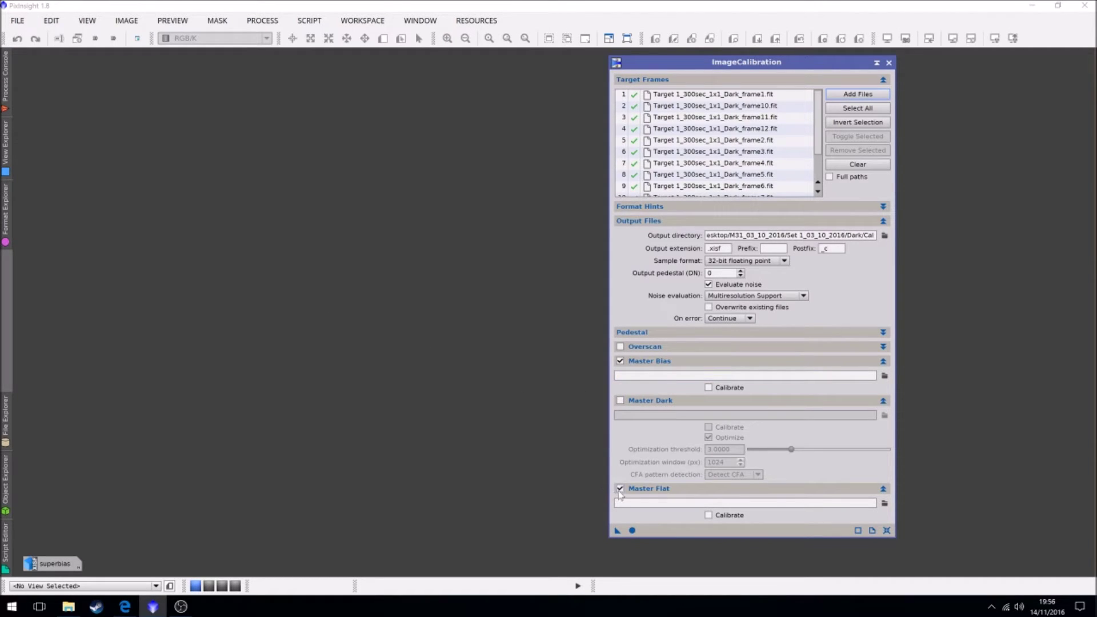
{"action": "left_click", "coordinate": [620, 490]}
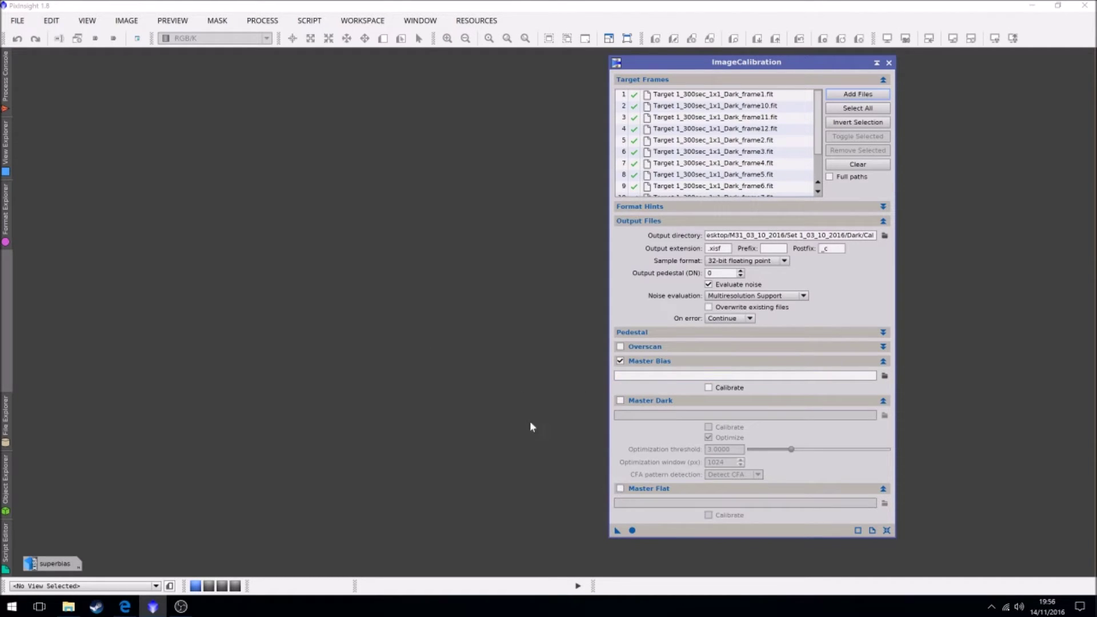
{"action": "left_click", "coordinate": [885, 375]}
Load superbias.xisf as the master bias, calibrate all twelve darks, then collapse ImageCalibration
{"action": "left_click", "coordinate": [214, 38]}
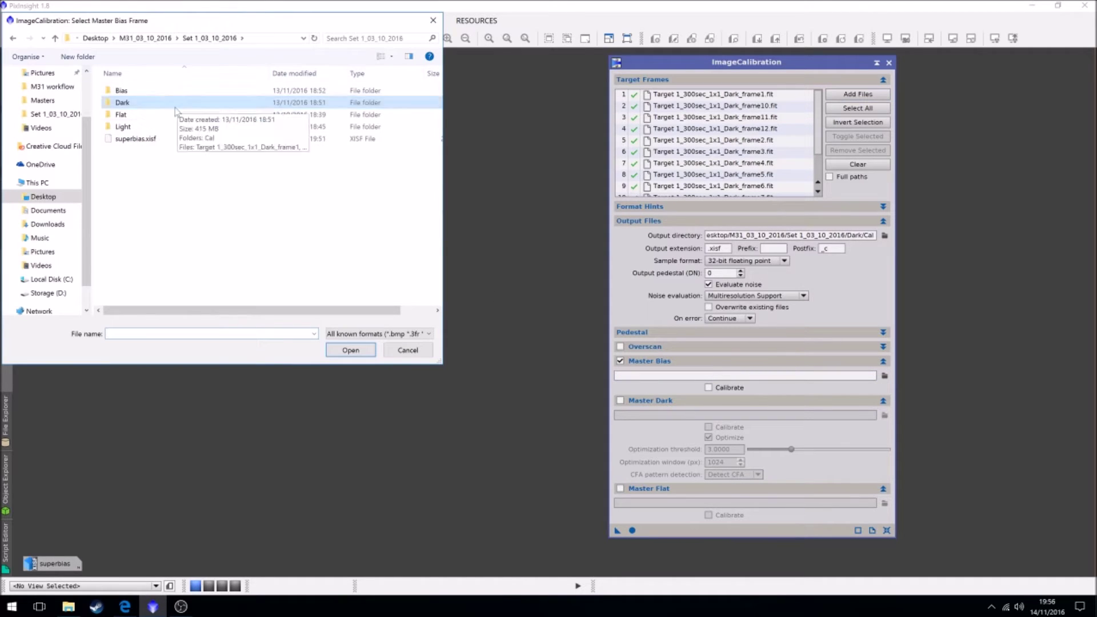
{"action": "left_click", "coordinate": [160, 139]}
{"action": "left_click", "coordinate": [350, 351]}
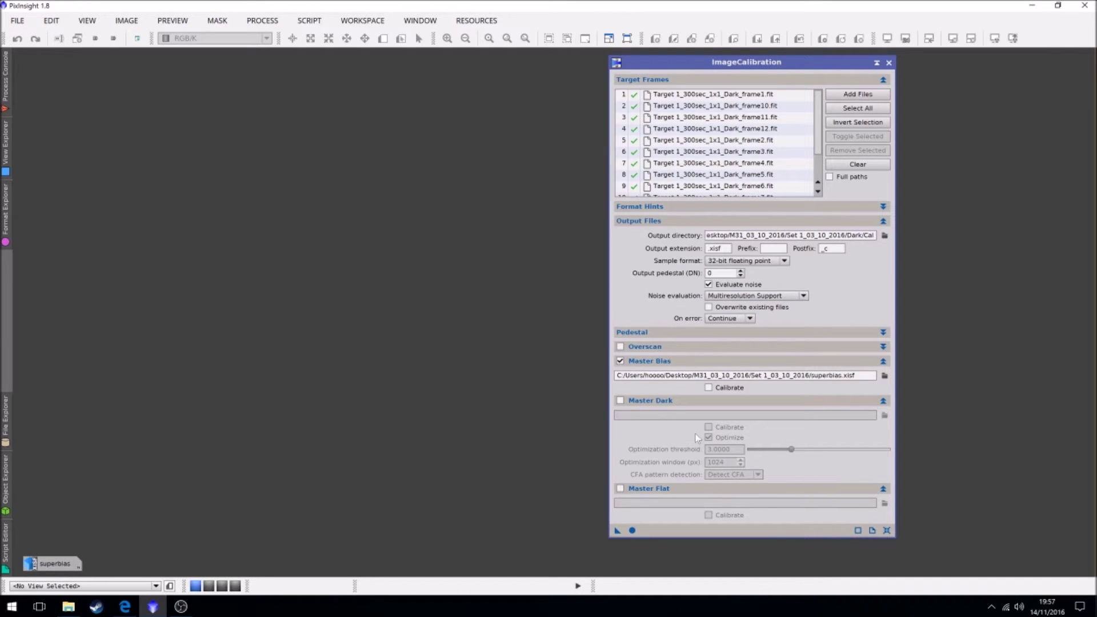
{"action": "left_click", "coordinate": [633, 531]}
{"action": "left_click", "coordinate": [876, 62]}
Open ImageIntegration and clear its input image list
{"action": "left_click_drag", "start_coordinate": [730, 299], "coordinate": [1000, 556]}
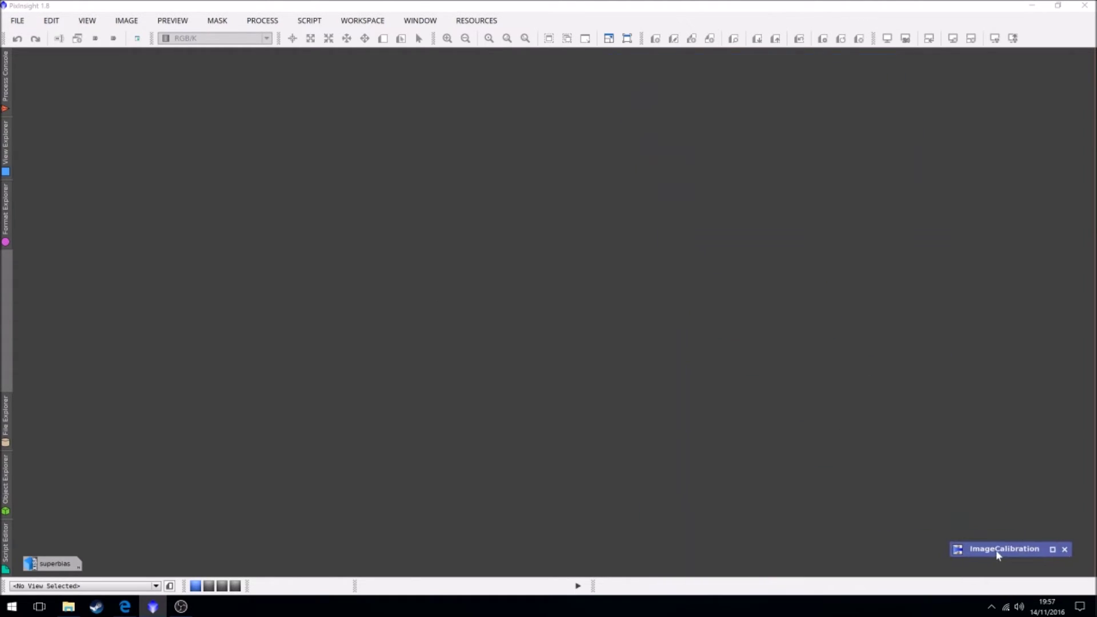
{"action": "left_click", "coordinate": [262, 20]}
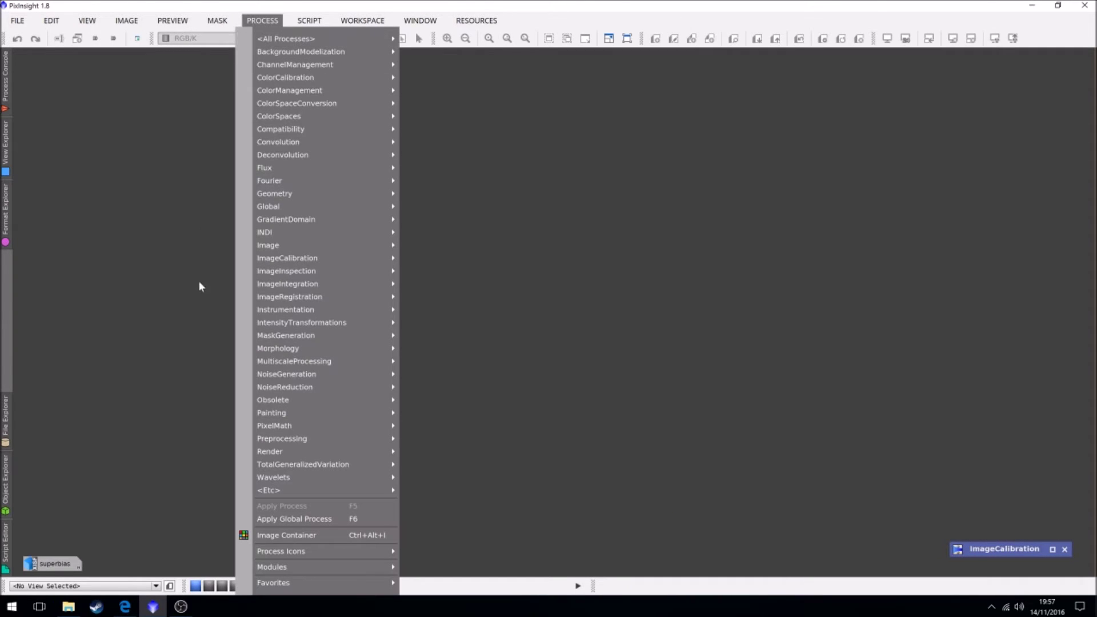
{"action": "mouse_move", "coordinate": [311, 284]}
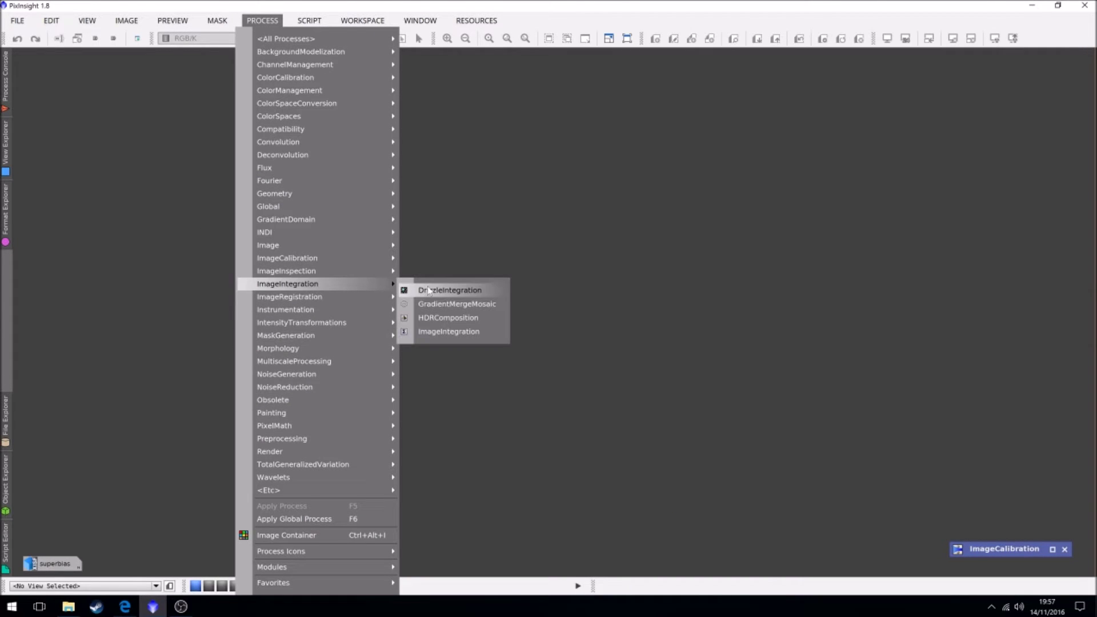
{"action": "left_click", "coordinate": [445, 332]}
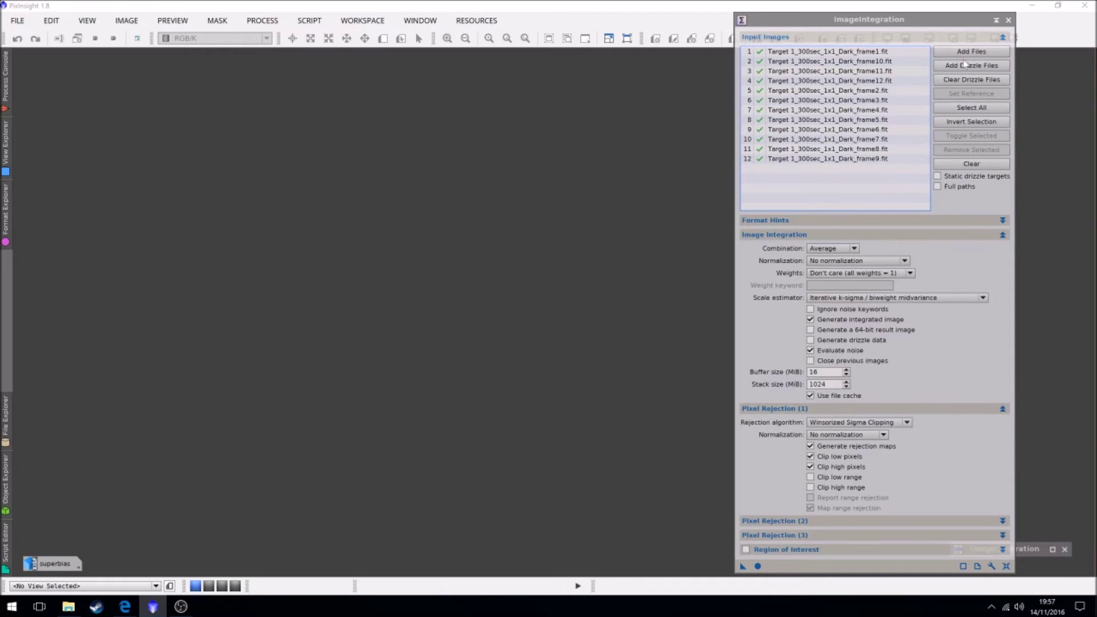
{"action": "left_click", "coordinate": [972, 164]}
Browse to the Dark/Cal folder of calibrated dark frames for adding input images
{"action": "left_click", "coordinate": [972, 52]}
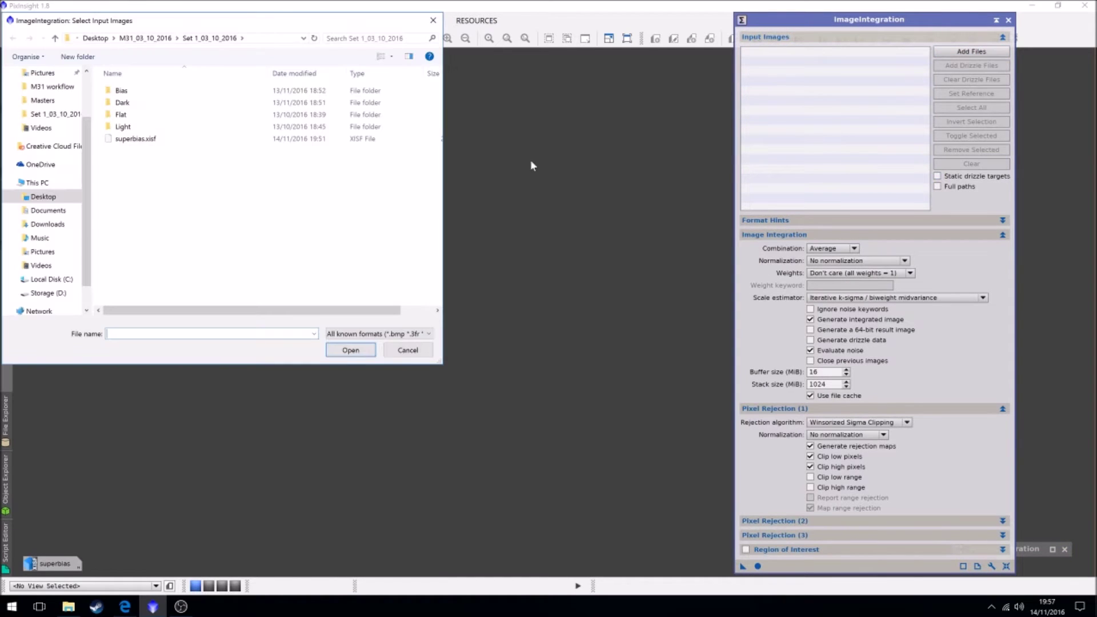
{"action": "double_click", "coordinate": [139, 104]}
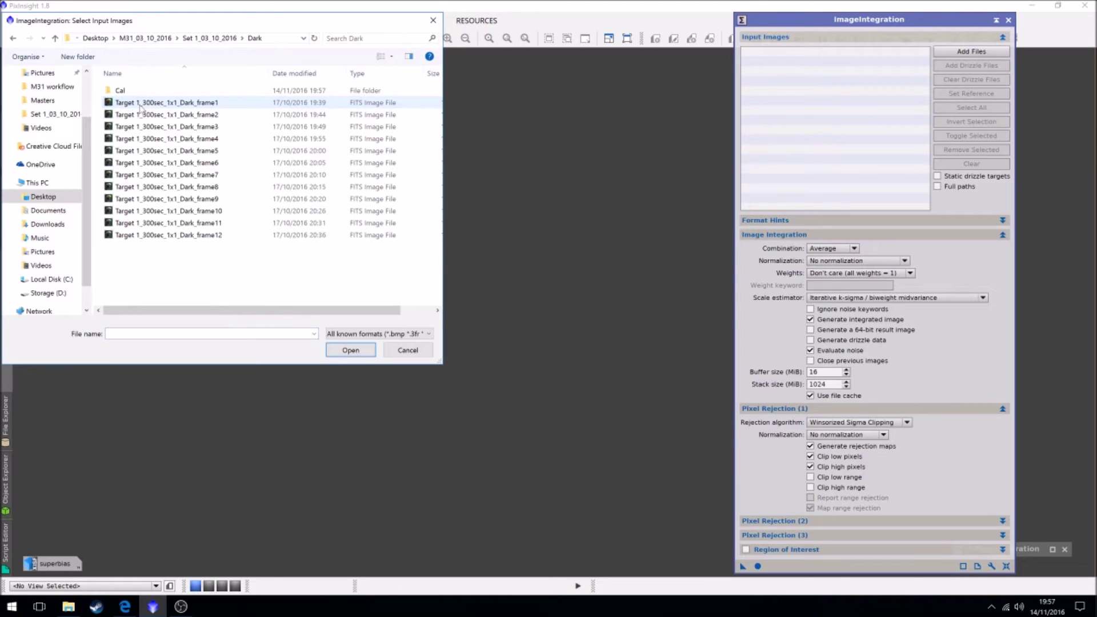
{"action": "double_click", "coordinate": [123, 91]}
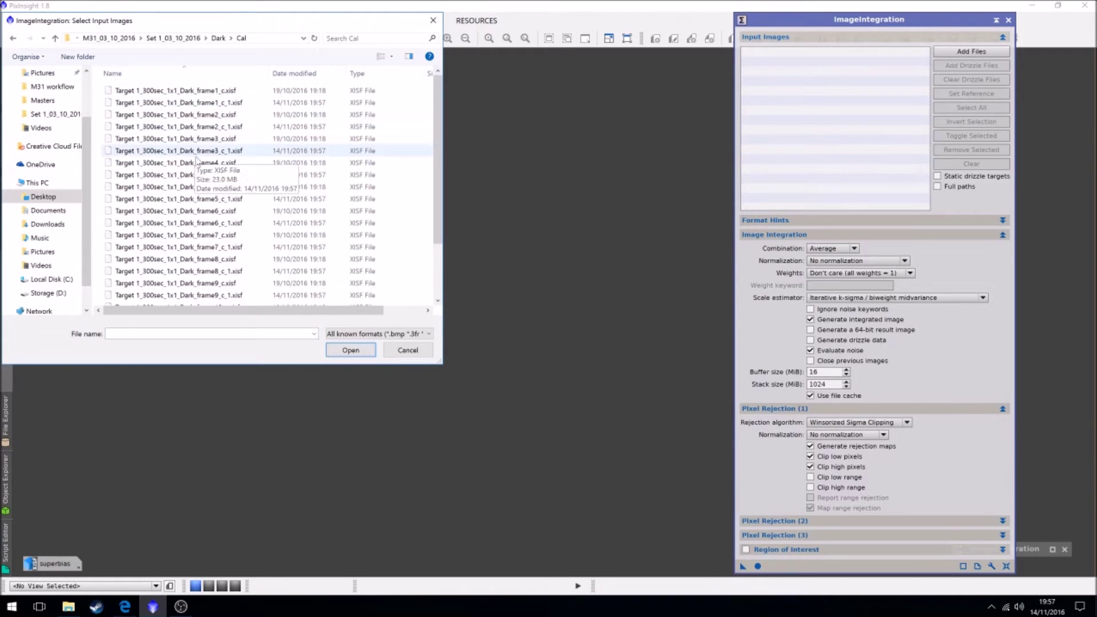
{"action": "scroll", "coordinate": [198, 177], "scroll_direction": "down", "scroll_amount": 2}
{"action": "scroll", "coordinate": [199, 177], "scroll_direction": "up", "scroll_amount": 2}
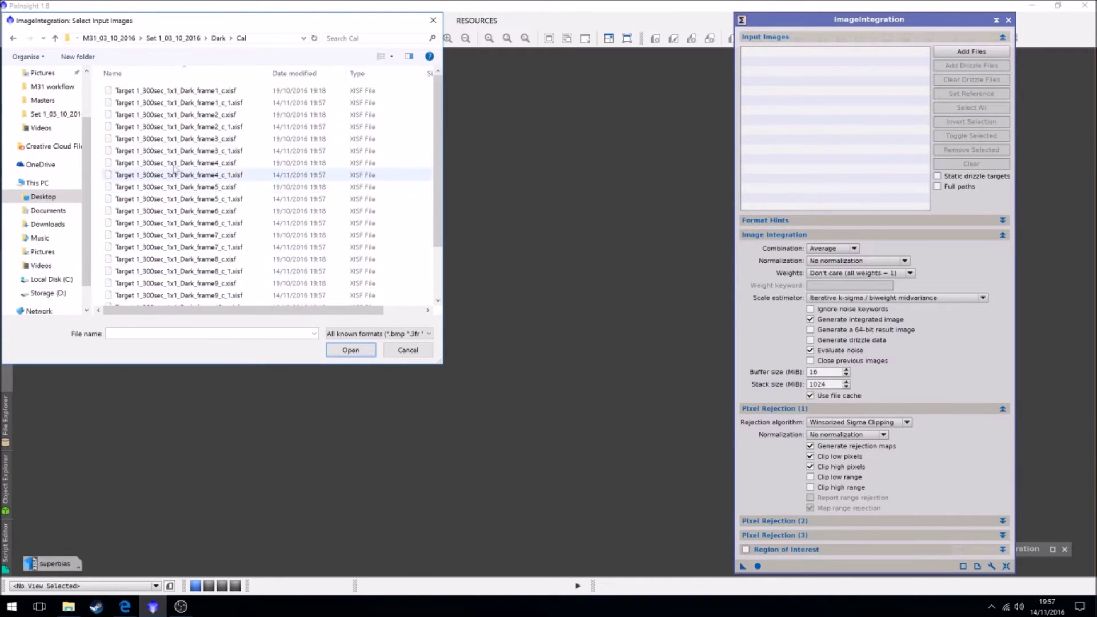
{"action": "scroll", "coordinate": [192, 160], "scroll_direction": "down", "scroll_amount": 1}
{"action": "scroll", "coordinate": [188, 200], "scroll_direction": "up", "scroll_amount": 1}
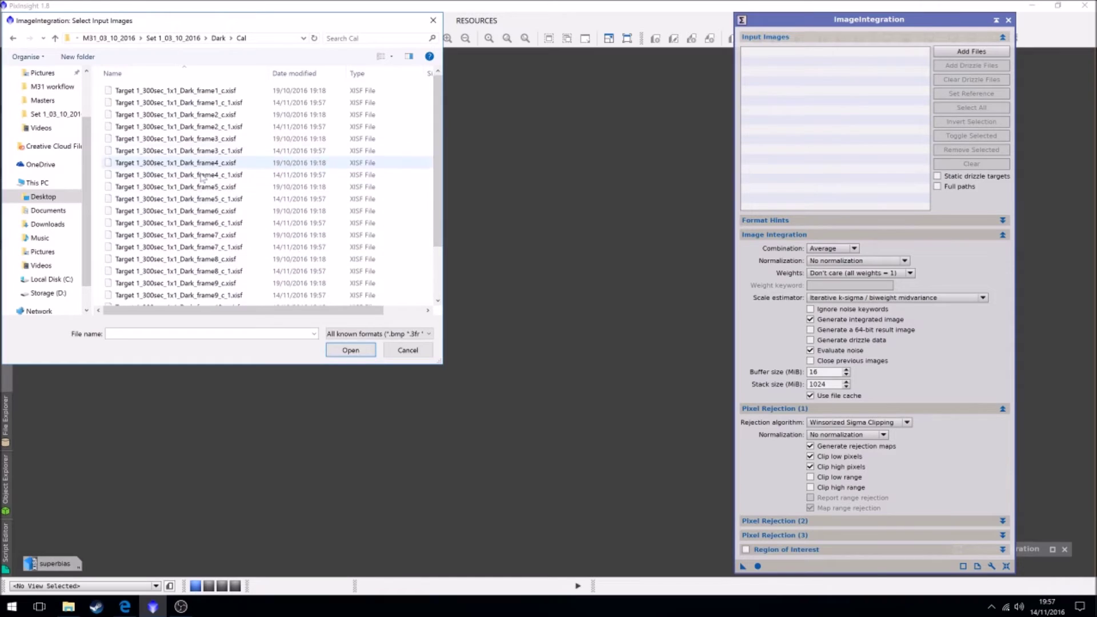
Add frame1_c through frame12_c as integration inputs and run the integration
{"action": "left_click", "coordinate": [180, 90]}
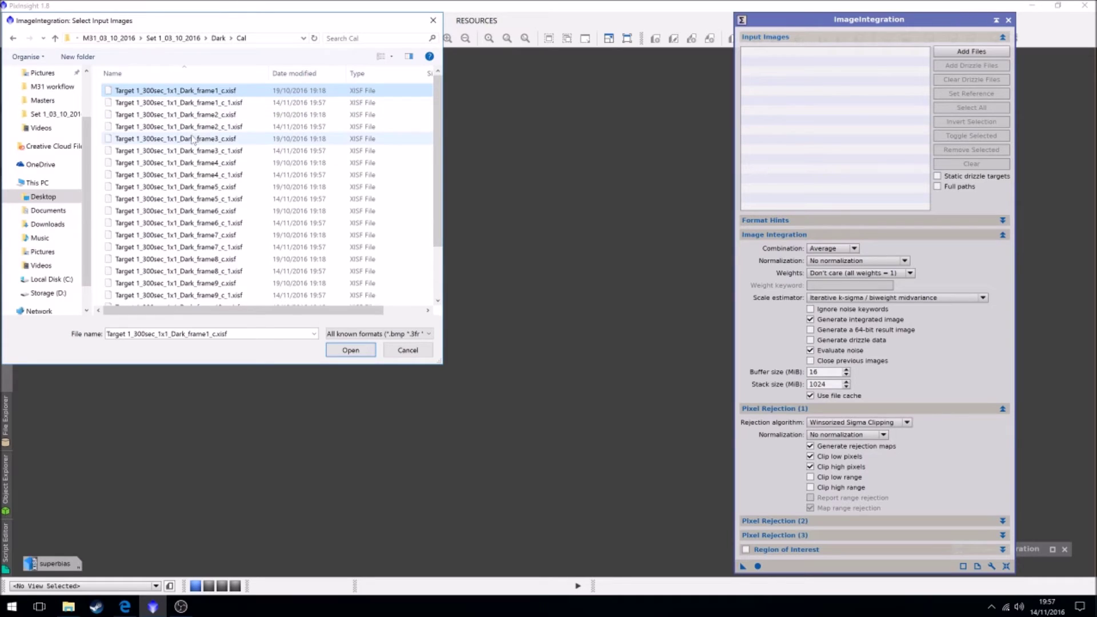
{"action": "left_click", "coordinate": [188, 115], "text": "ctrl"}
{"action": "left_click", "coordinate": [191, 139], "text": "ctrl"}
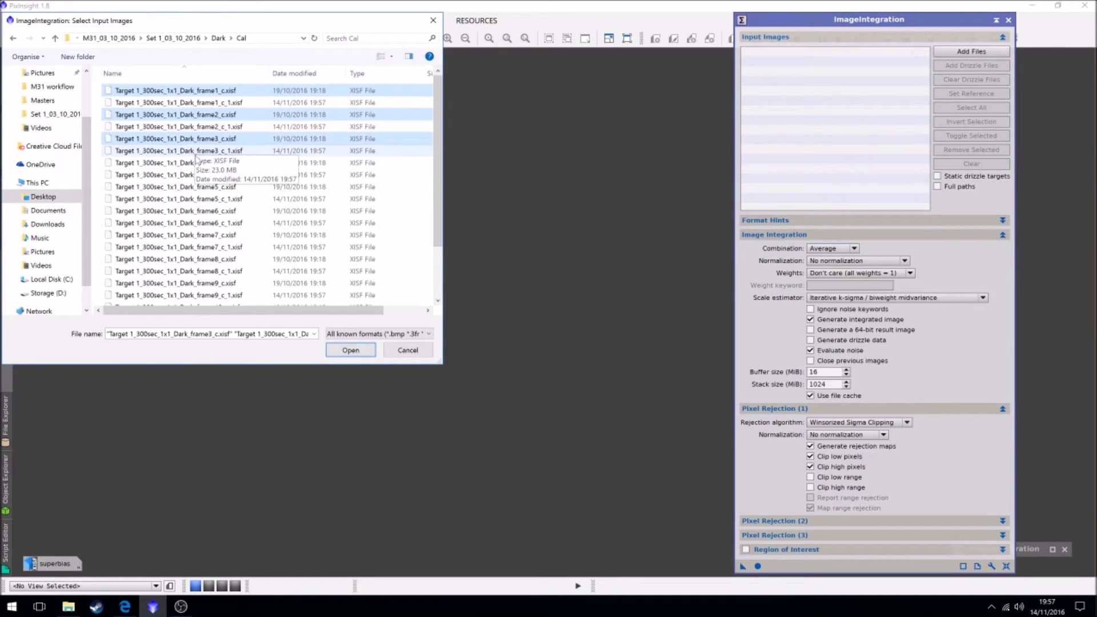
{"action": "left_click", "coordinate": [195, 163], "text": "ctrl"}
{"action": "left_click", "coordinate": [195, 187], "text": "ctrl"}
{"action": "left_click", "coordinate": [194, 211], "text": "ctrl"}
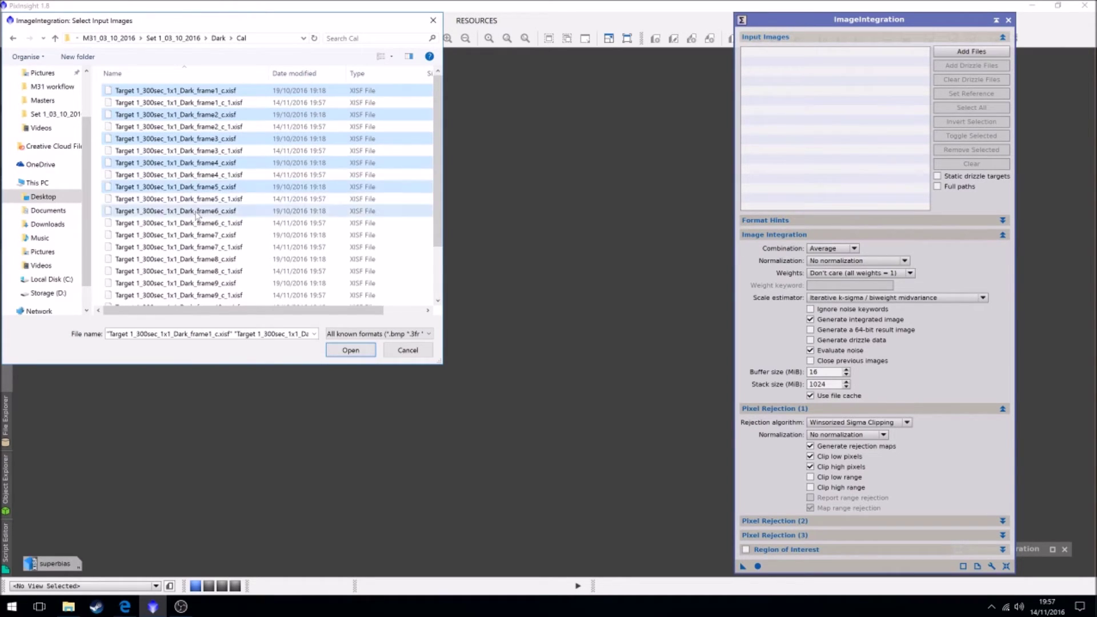
{"action": "left_click", "coordinate": [196, 235], "text": "ctrl"}
{"action": "left_click", "coordinate": [194, 259], "text": "ctrl"}
{"action": "left_click", "coordinate": [195, 283], "text": "ctrl"}
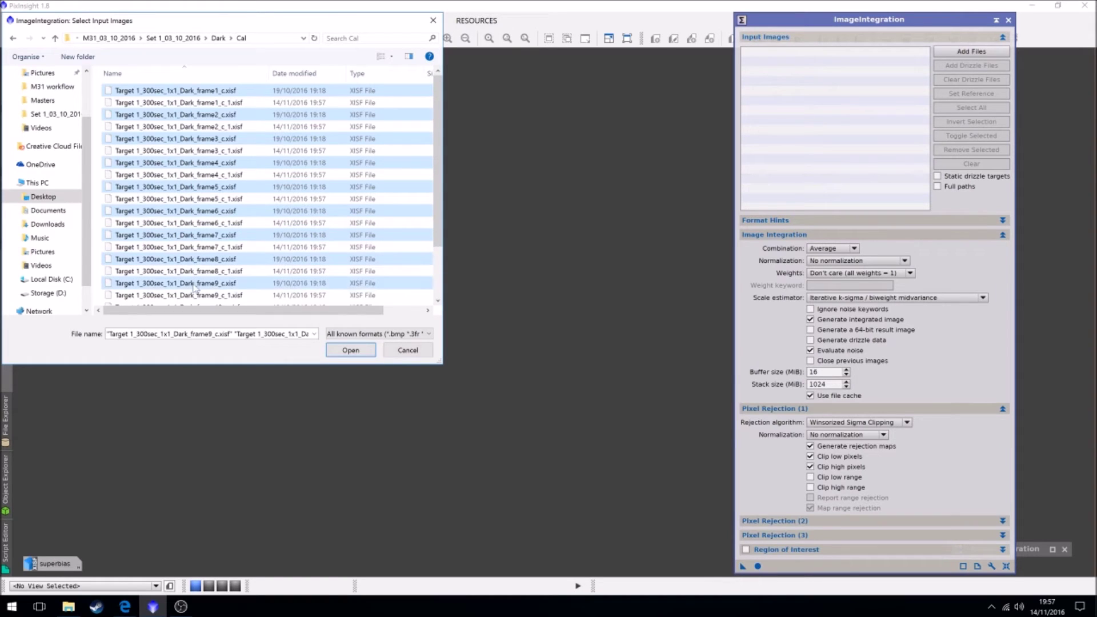
{"action": "scroll", "coordinate": [188, 288], "scroll_direction": "down", "scroll_amount": 2}
{"action": "left_click", "coordinate": [189, 239], "text": "ctrl"}
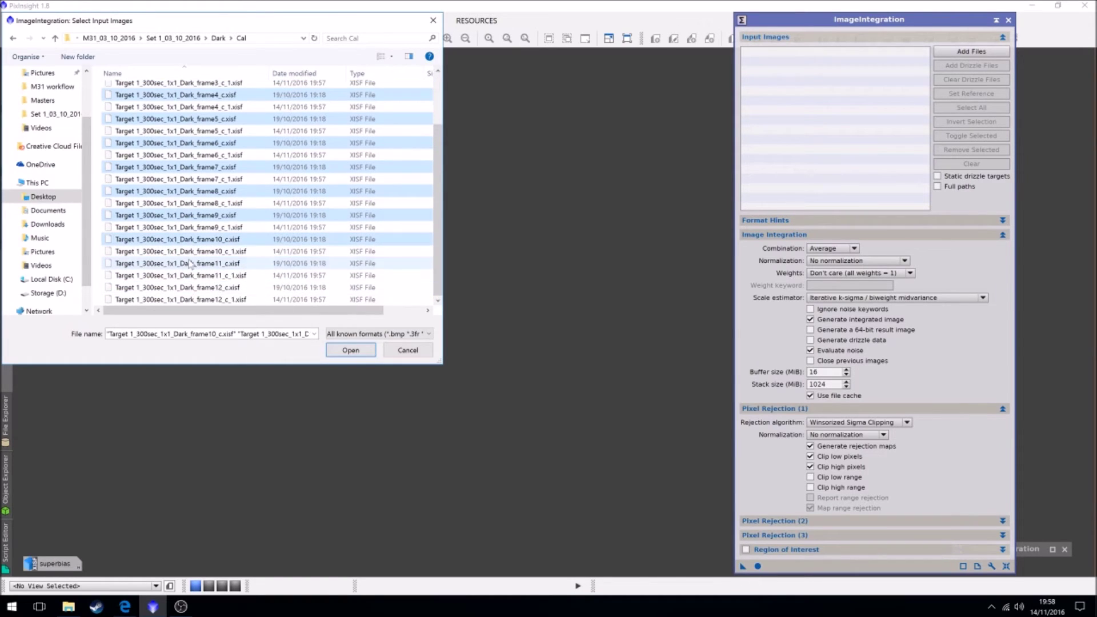
{"action": "left_click", "coordinate": [192, 263], "text": "ctrl"}
{"action": "left_click", "coordinate": [194, 287], "text": "ctrl"}
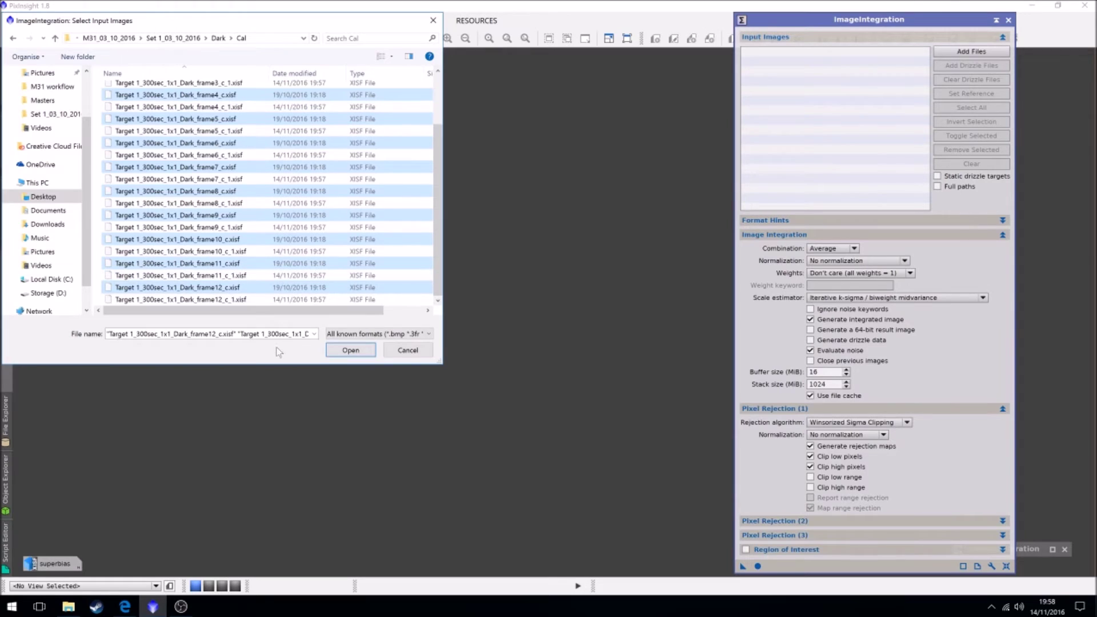
{"action": "left_click", "coordinate": [351, 350]}
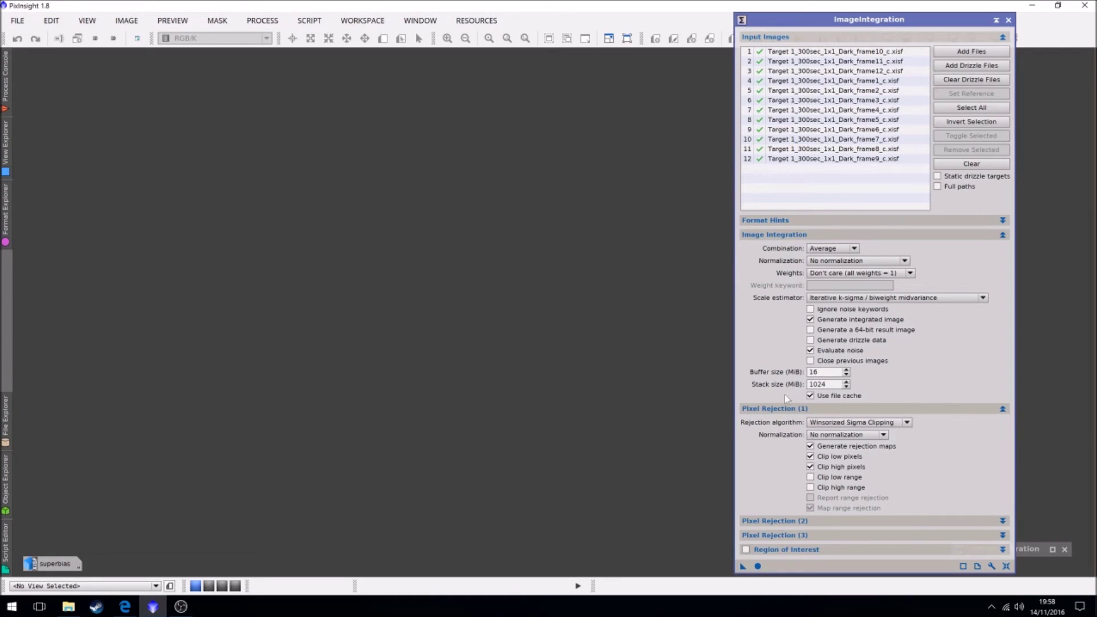
{"action": "left_click", "coordinate": [758, 566]}
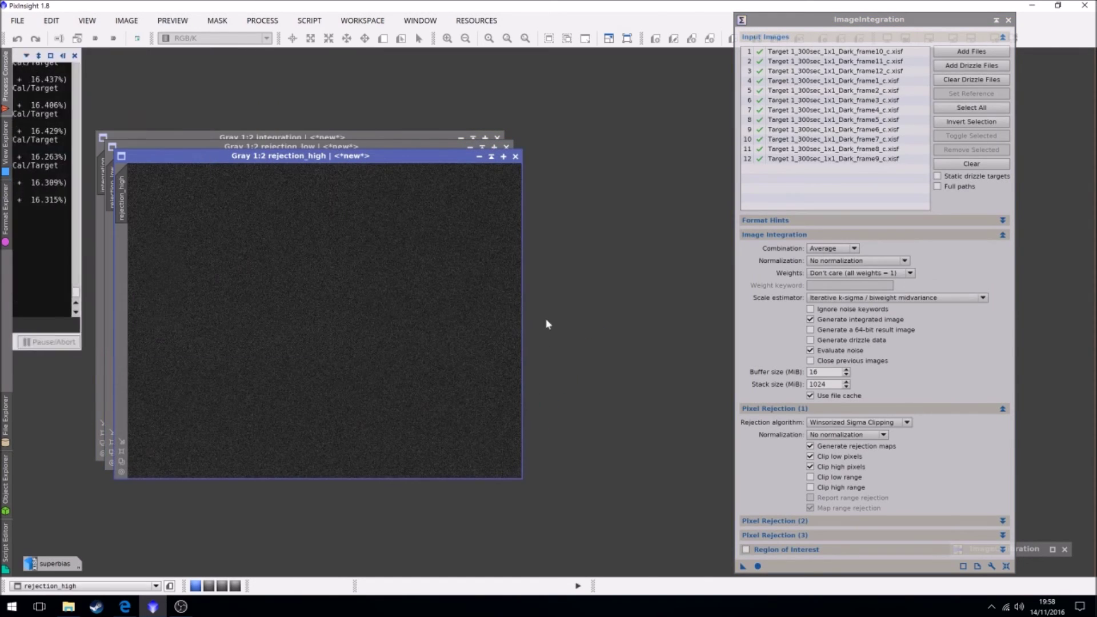
Close the rejection_high and rejection_low maps and iconize the ImageIntegration window
{"action": "left_click", "coordinate": [516, 157]}
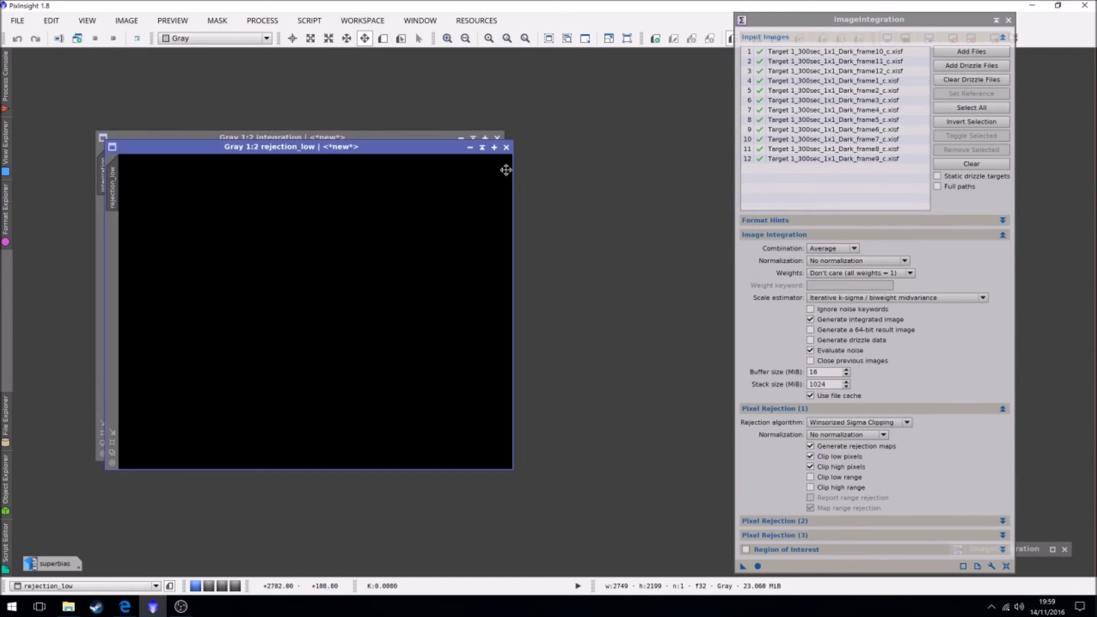
{"action": "left_click", "coordinate": [507, 147]}
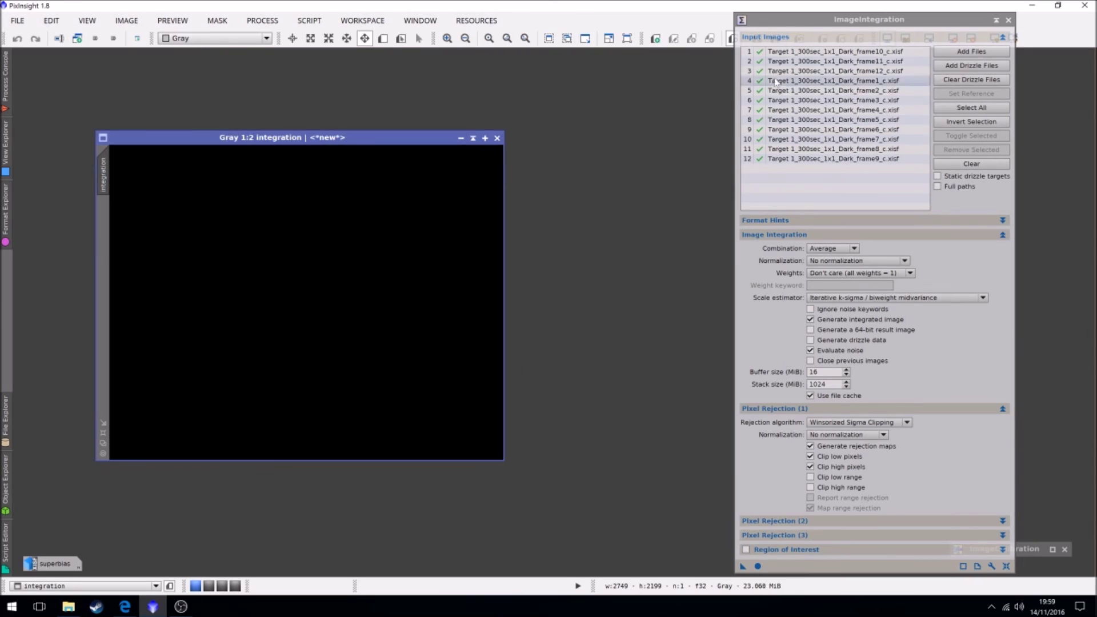
{"action": "left_click", "coordinate": [996, 20]}
Apply STF AutoStretch to the integration image and zoom and pan to inspect its noise
{"action": "left_click_drag", "start_coordinate": [1006, 566], "coordinate": [994, 534]}
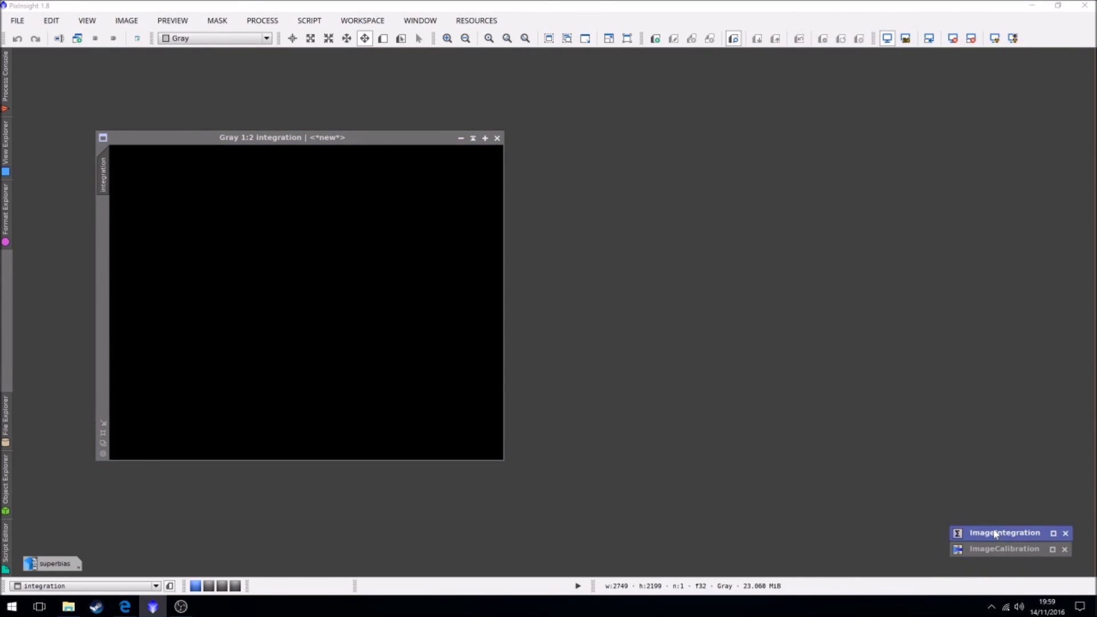
{"action": "left_click", "coordinate": [995, 38]}
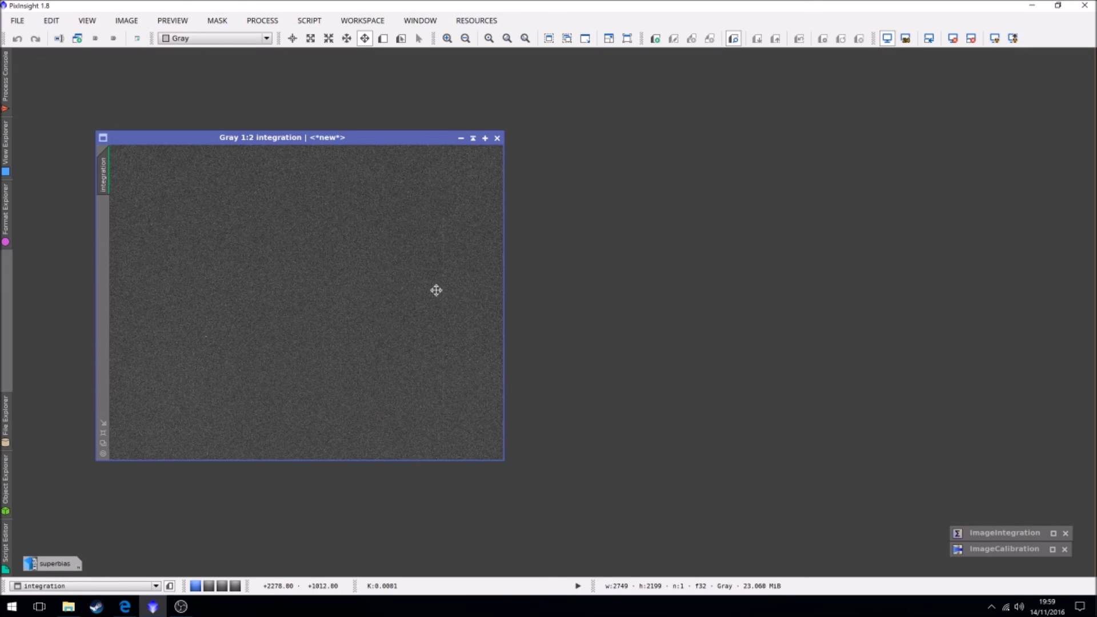
{"action": "scroll", "coordinate": [437, 290], "scroll_direction": "up", "scroll_amount": 1}
{"action": "left_click_drag", "start_coordinate": [336, 459], "coordinate": [431, 457]}
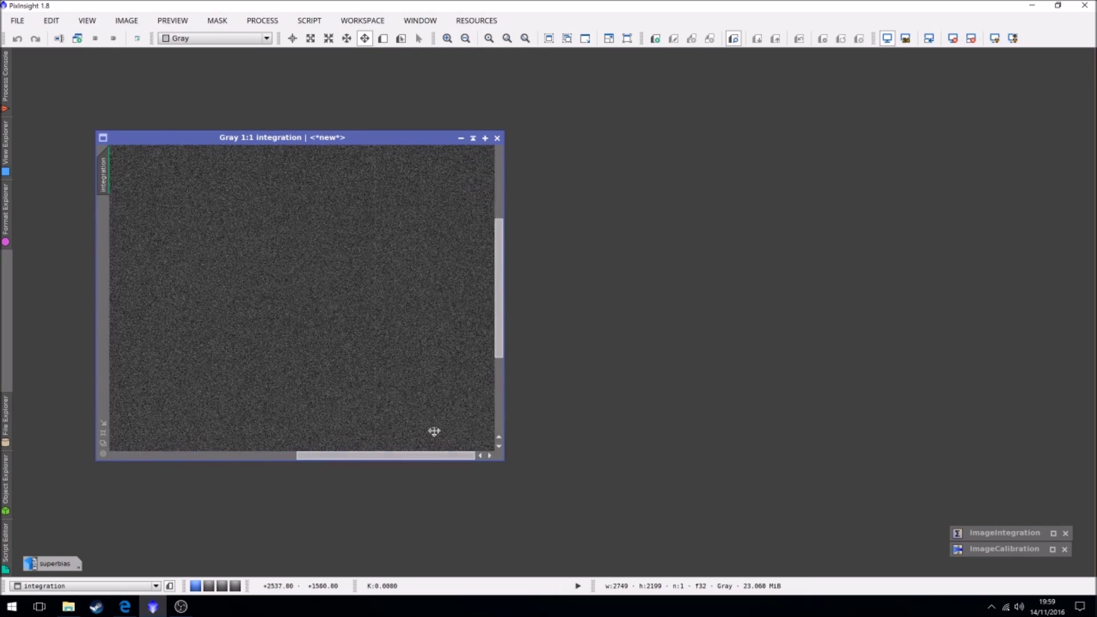
{"action": "mouse_move", "coordinate": [500, 294]}
{"action": "left_mouse_down"}
{"action": "mouse_move", "coordinate": [518, 209]}
{"action": "mouse_move", "coordinate": [485, 407]}
{"action": "mouse_move", "coordinate": [499, 279]}
{"action": "left_mouse_up"}
{"action": "scroll", "coordinate": [297, 322], "scroll_direction": "down", "scroll_amount": 2}
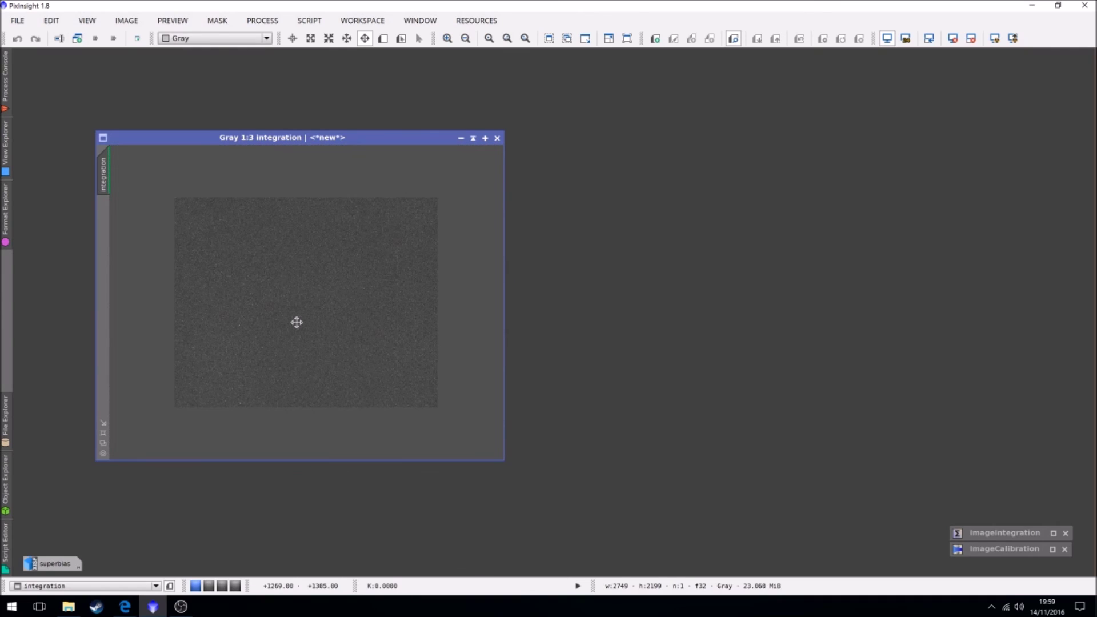
Rename the integration image's identifier to Masterdark
{"action": "right_click", "coordinate": [104, 175]}
{"action": "left_click", "coordinate": [133, 216]}
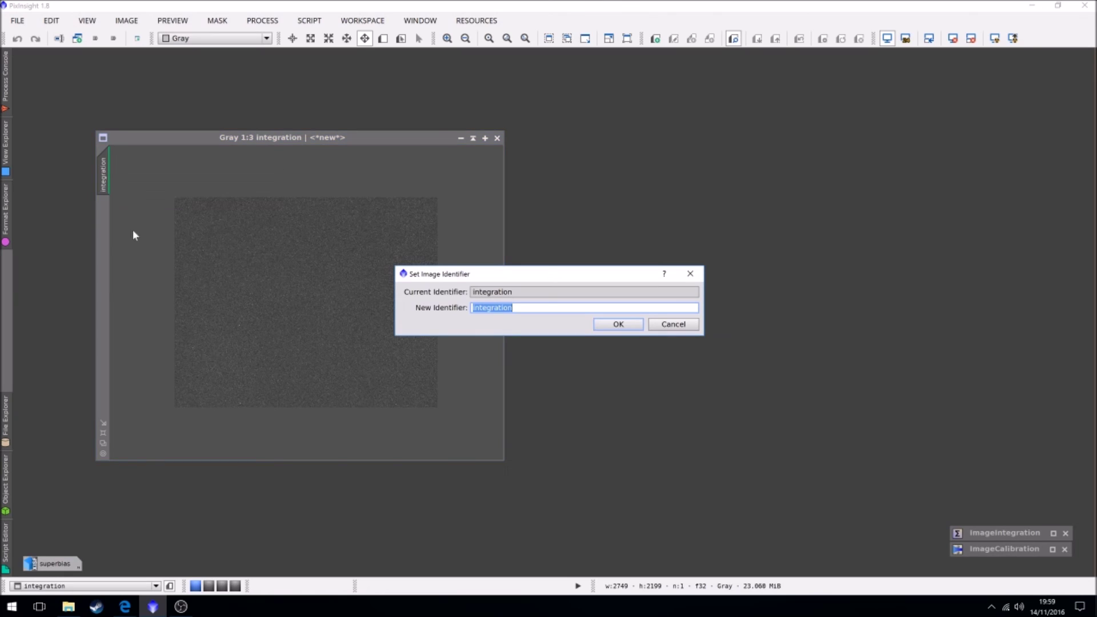
{"action": "type", "text": "Master"}
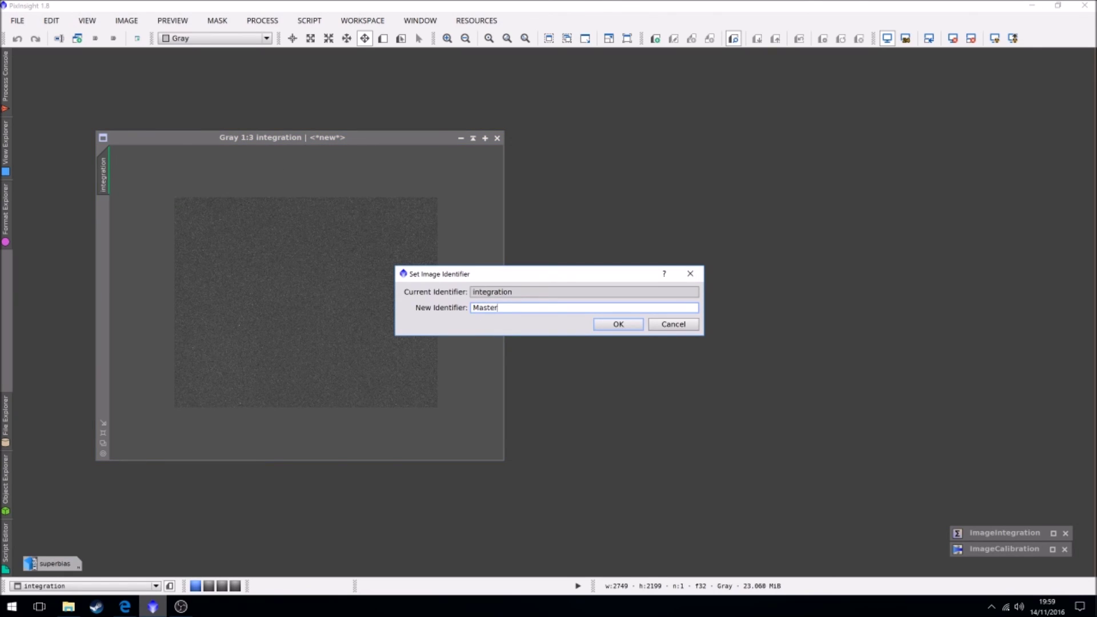
{"action": "type", "text": "dark"}
{"action": "key", "text": "Return"}
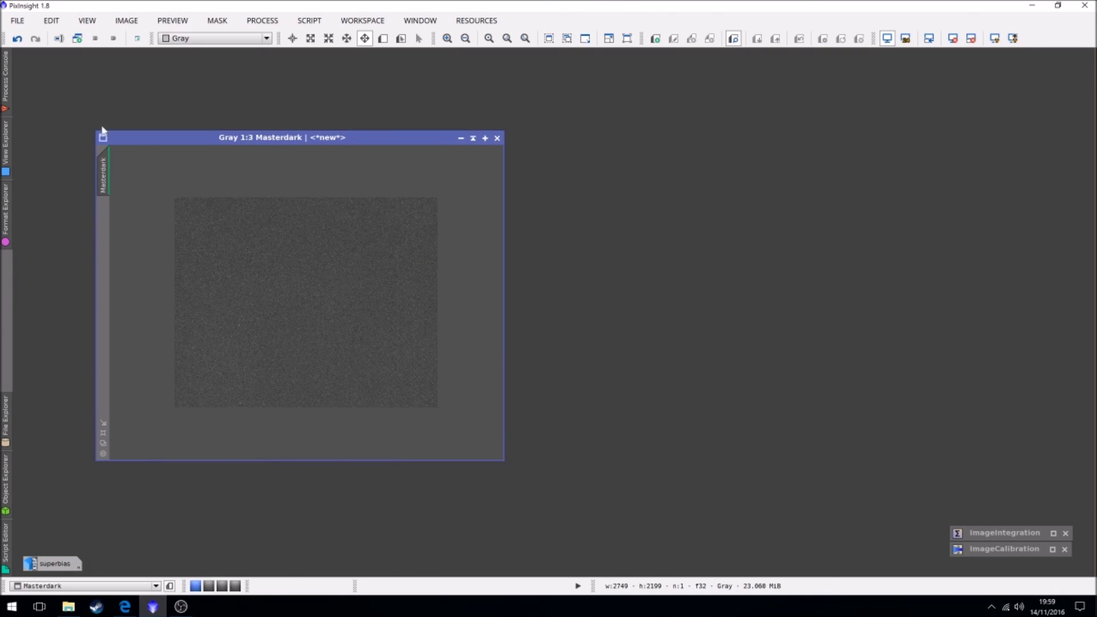
Save the image as Masterdark.xisf in XISF format
{"action": "left_click", "coordinate": [24, 21]}
{"action": "left_click", "coordinate": [36, 127]}
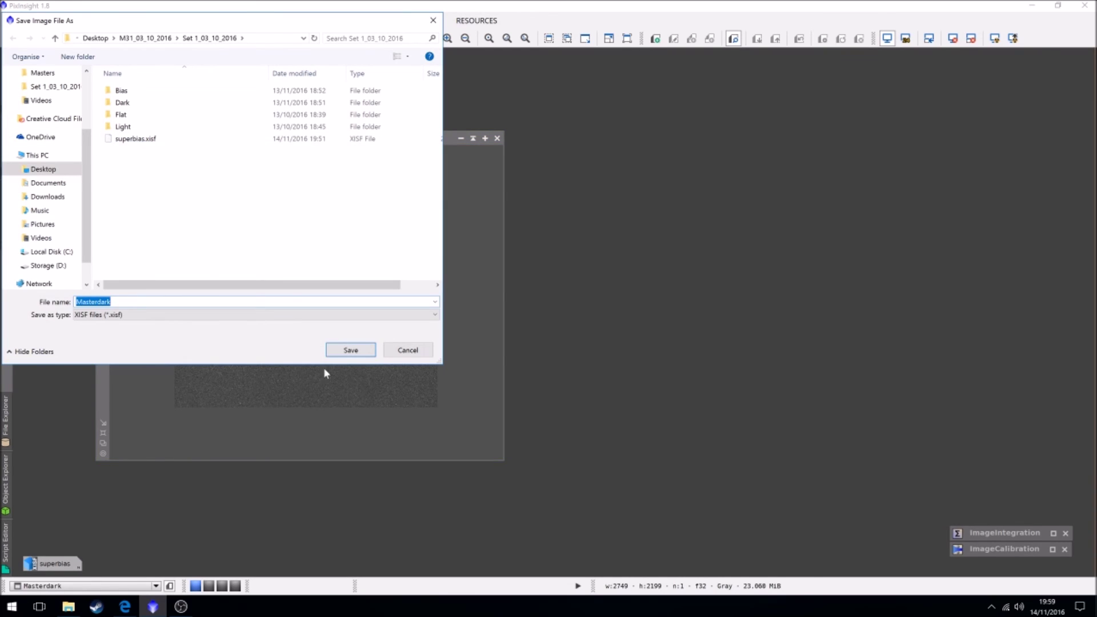
{"action": "left_click", "coordinate": [351, 350]}
{"action": "left_click", "coordinate": [566, 445]}
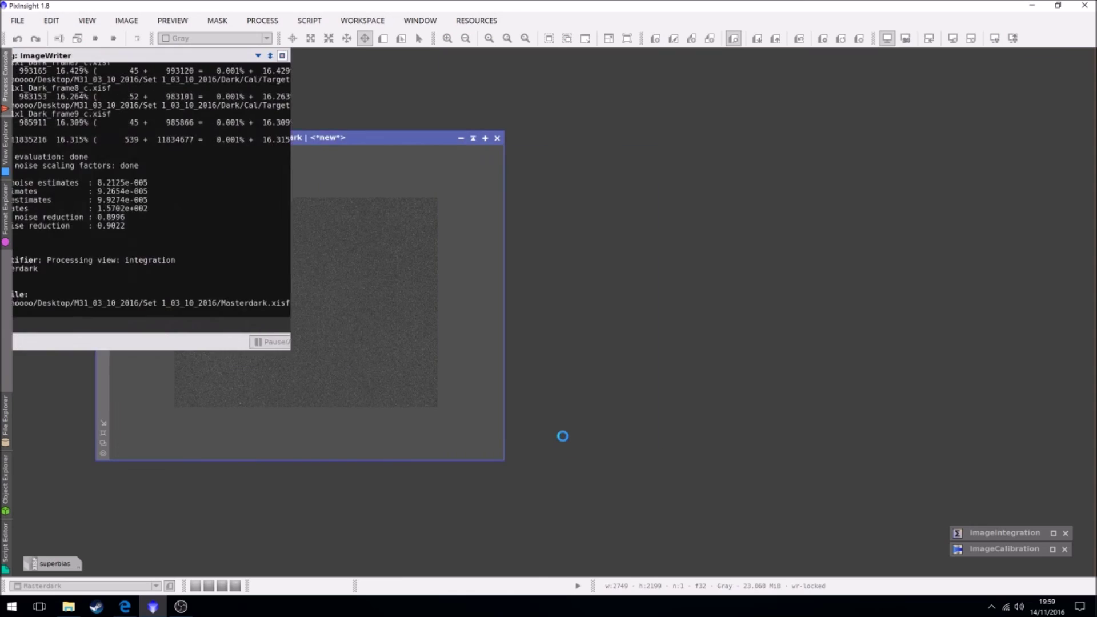
Minimize the Masterdark image and move its icon to the bottom-left corner
{"action": "left_click", "coordinate": [461, 139]}
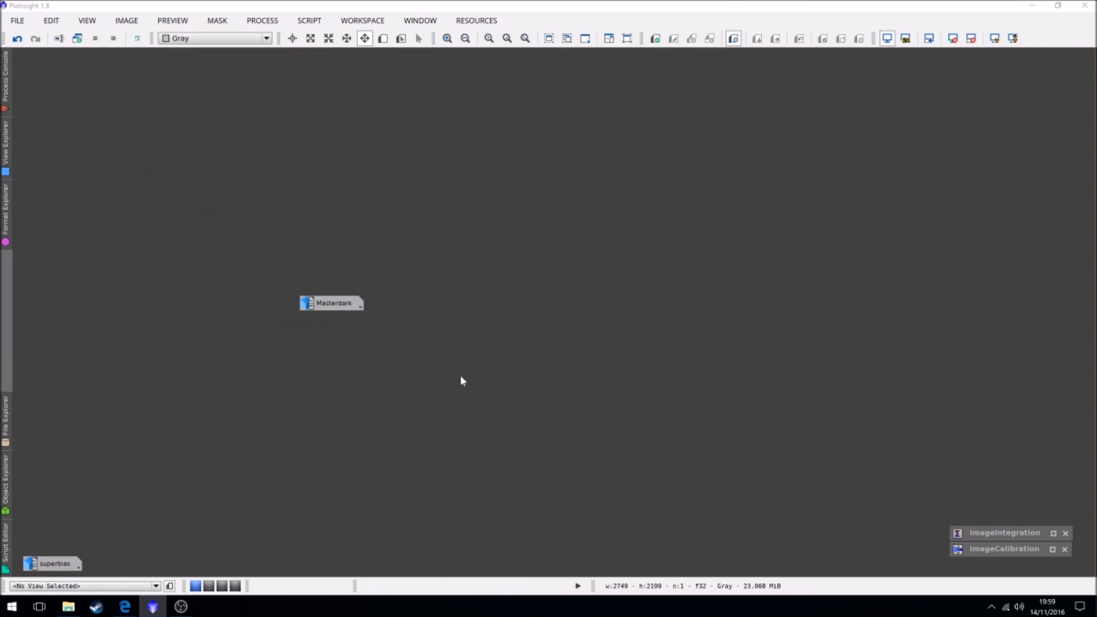
{"action": "left_click_drag", "start_coordinate": [333, 303], "coordinate": [60, 545]}
{"action": "mouse_move", "coordinate": [67, 550]}
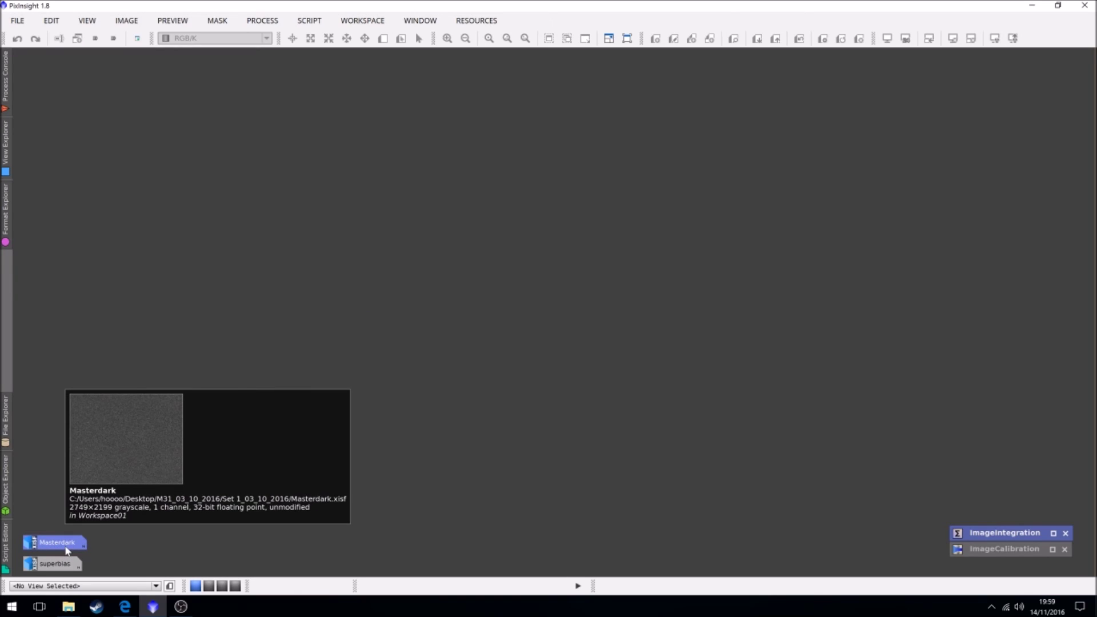